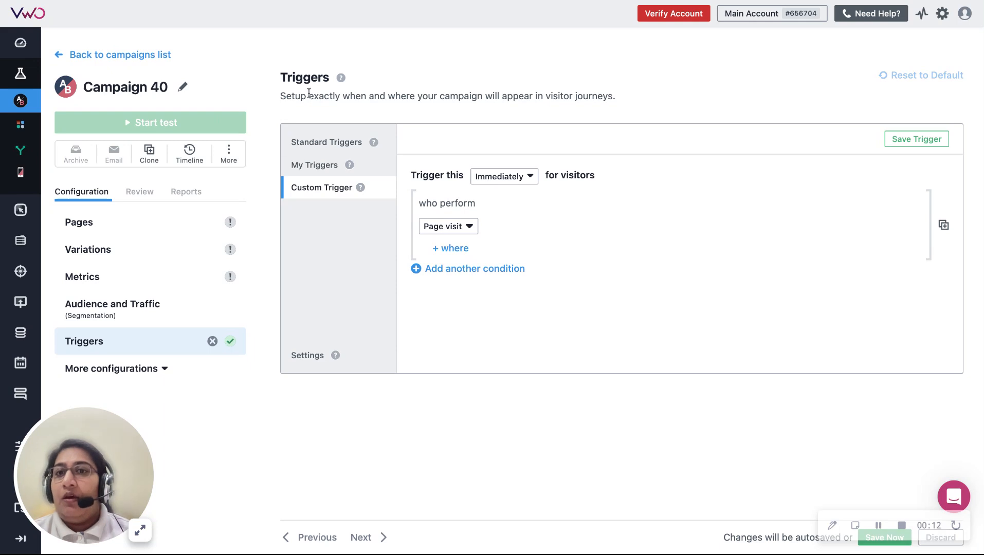
double_click(306, 78)
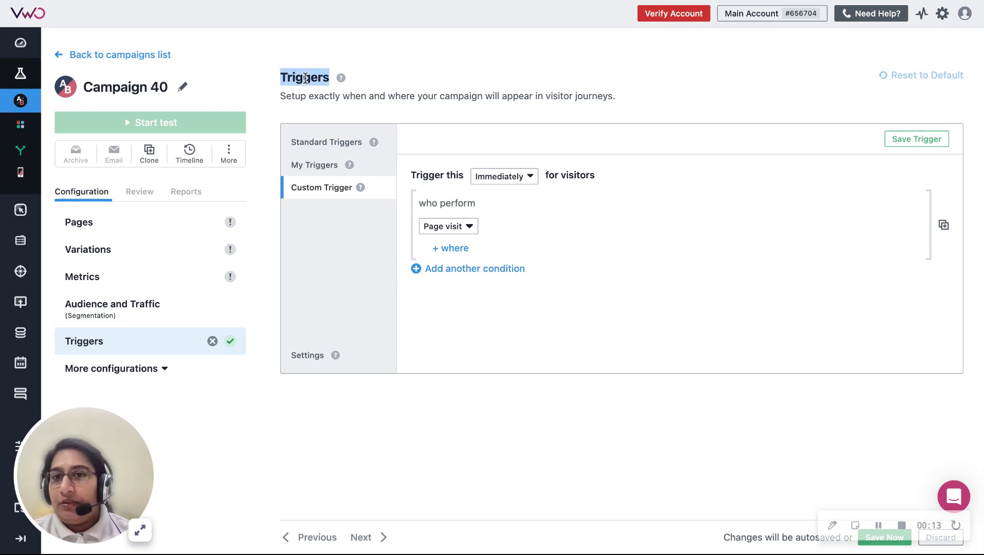
click(345, 110)
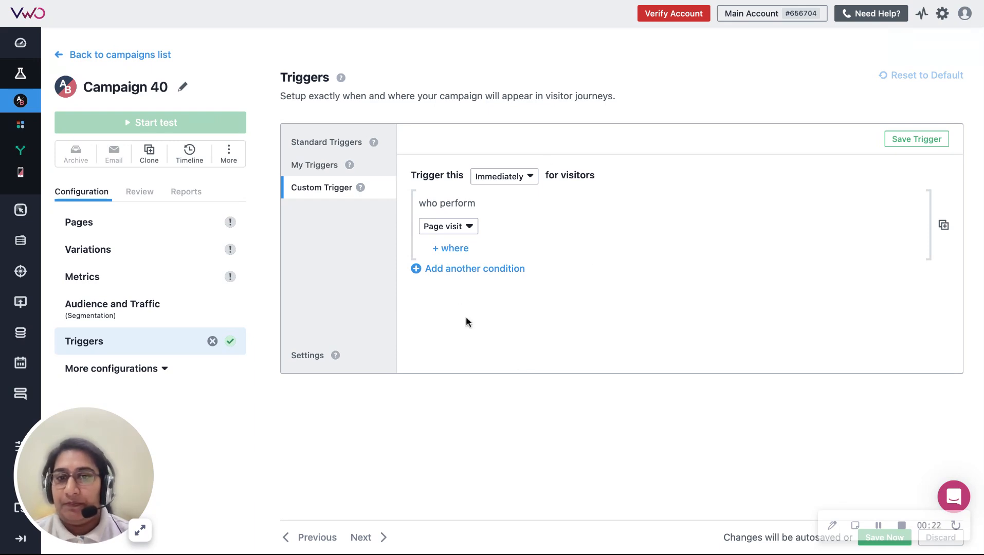
Step: Set the custom trigger's event to Engagement and add a second condition for the Page scroll event
click(463, 229)
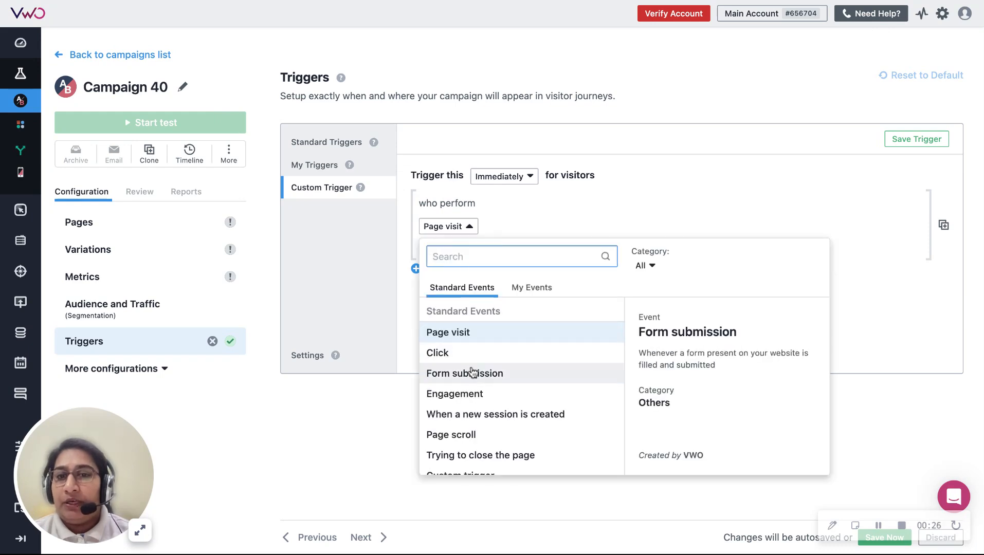
click(495, 380)
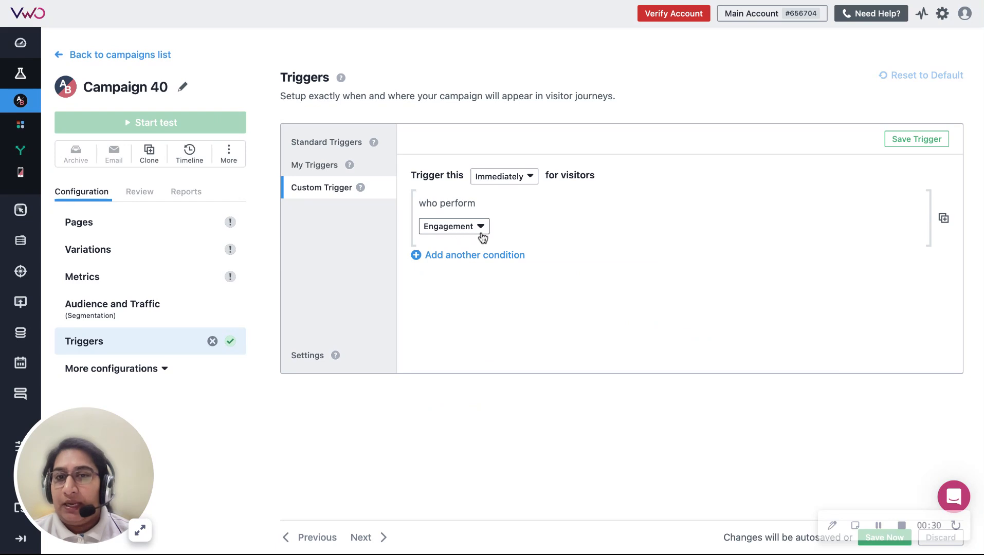
click(477, 257)
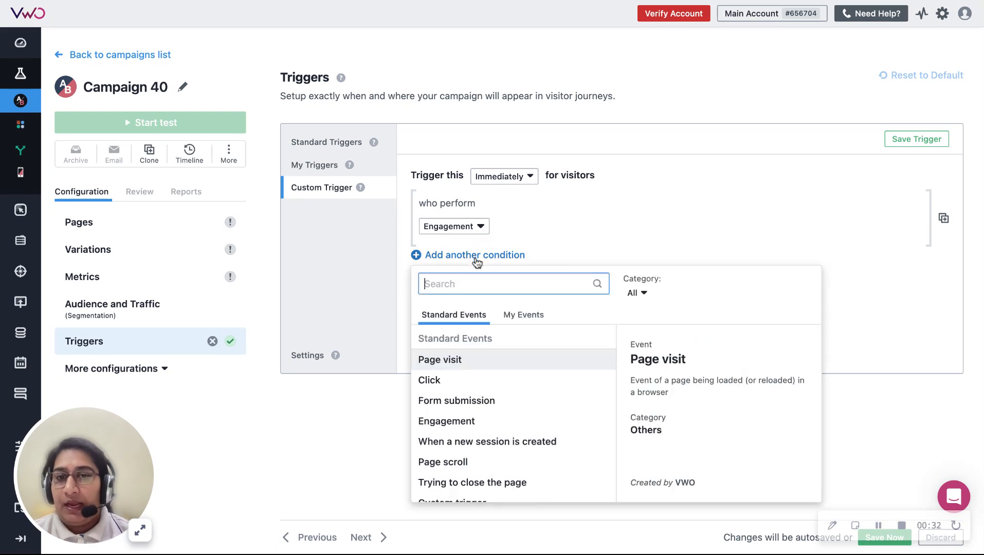
scroll(474, 421, down, 3)
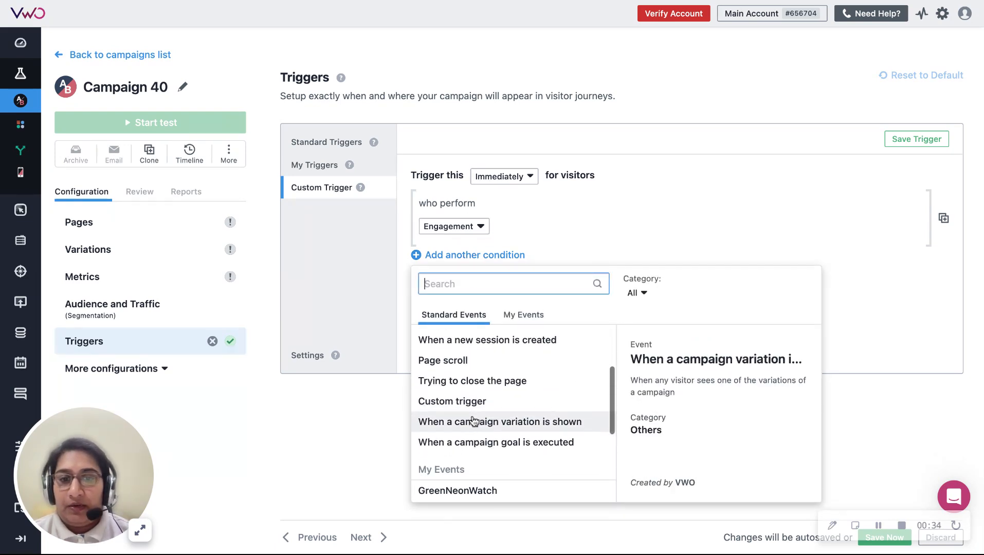
scroll(450, 411, up, 1)
click(450, 403)
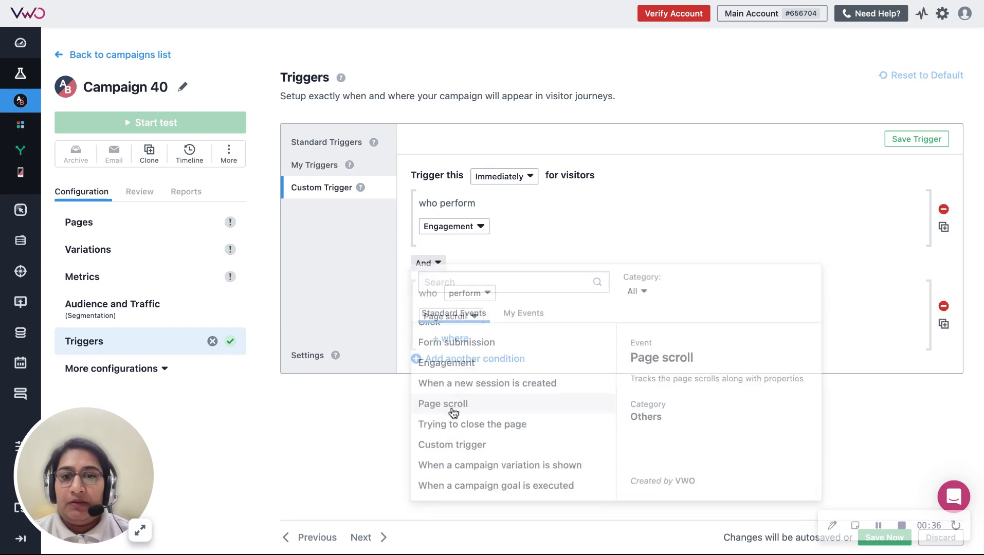
Step: Restrict the Page scroll condition to a percent of page height greater than or equal to 50
click(469, 316)
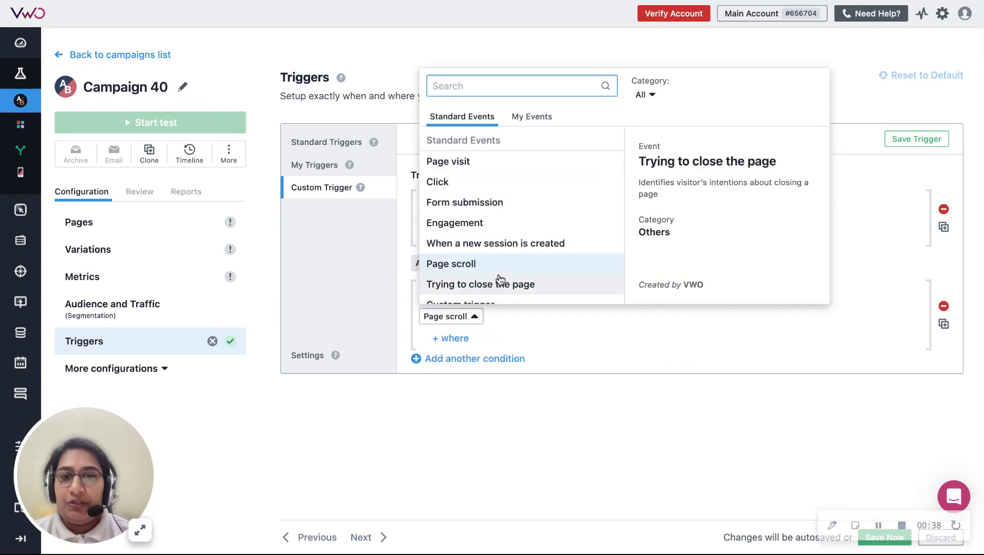
click(544, 352)
click(455, 338)
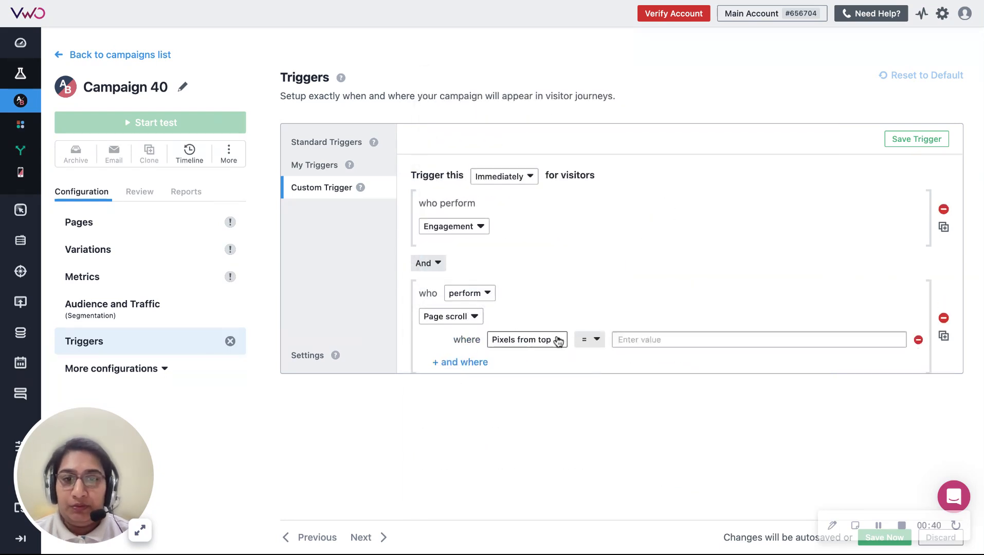
click(555, 339)
click(535, 204)
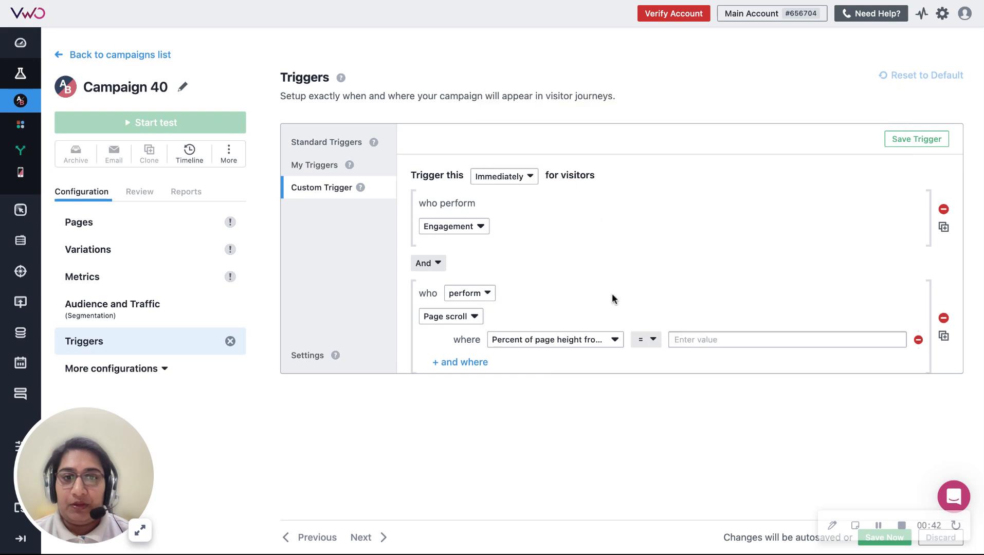
click(645, 341)
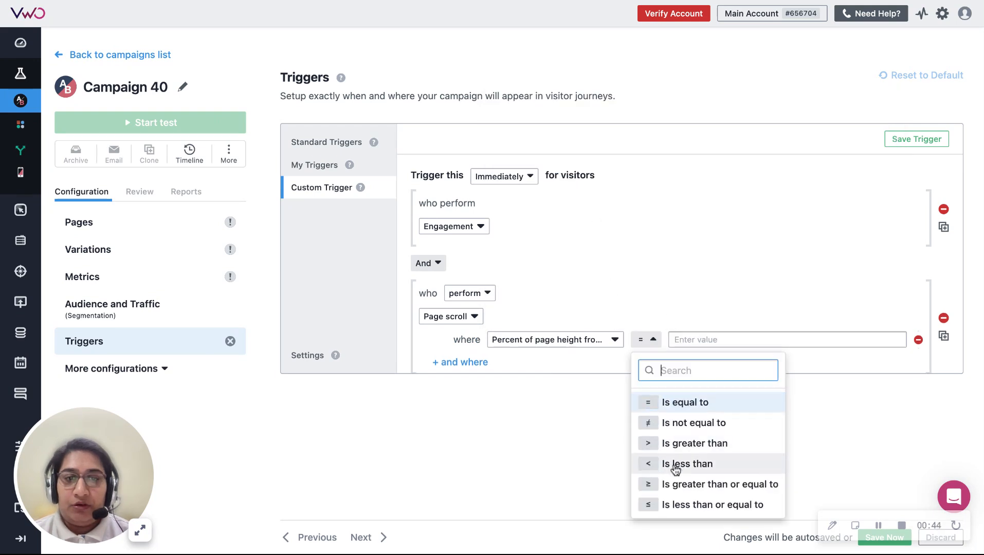
click(678, 483)
click(715, 340)
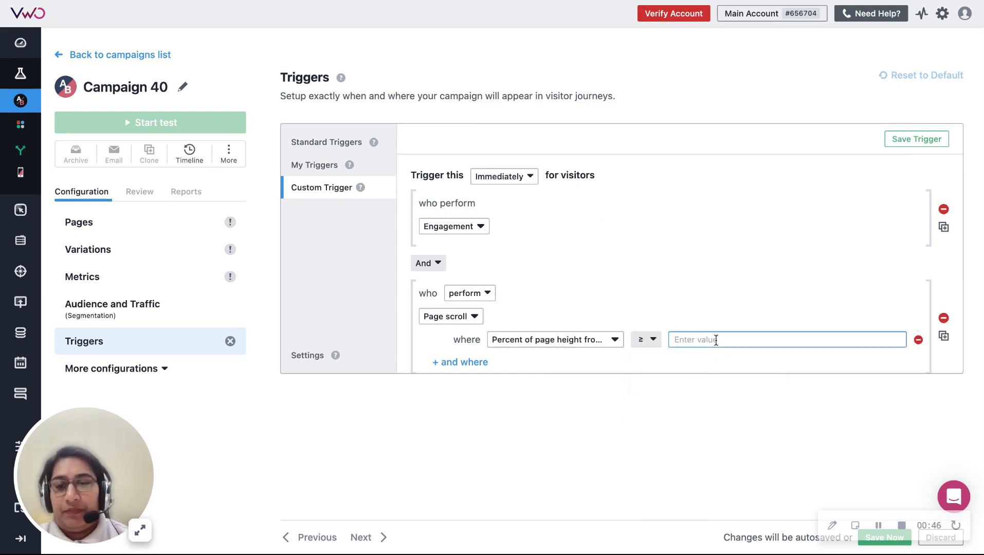
text(50)
click(643, 275)
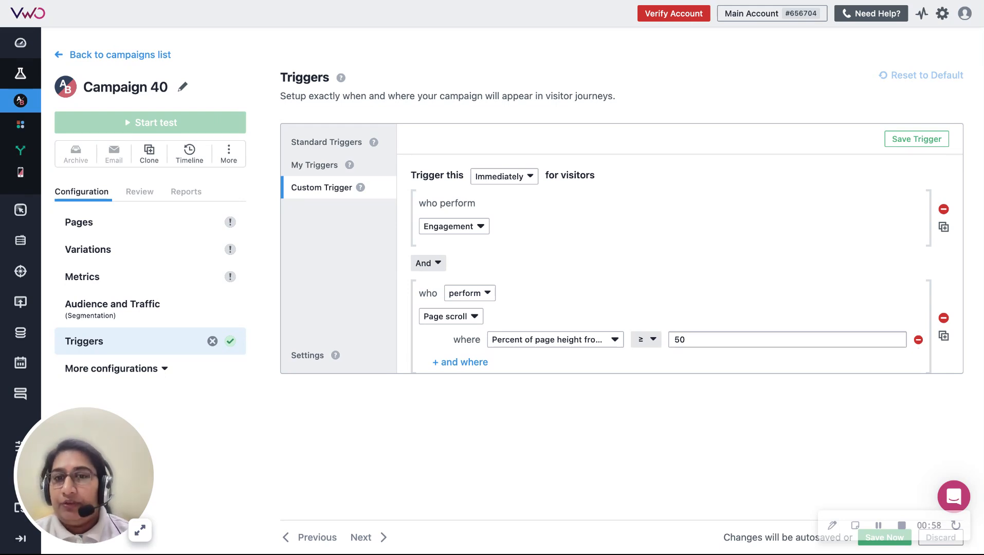
Step: Try Or as the operator between the two trigger conditions, and settle on And then
click(440, 264)
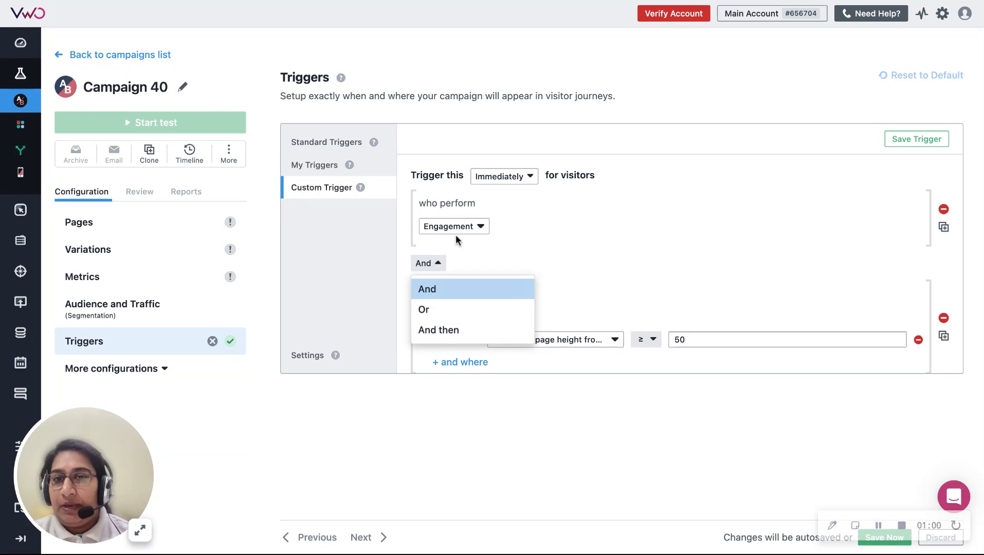
click(451, 309)
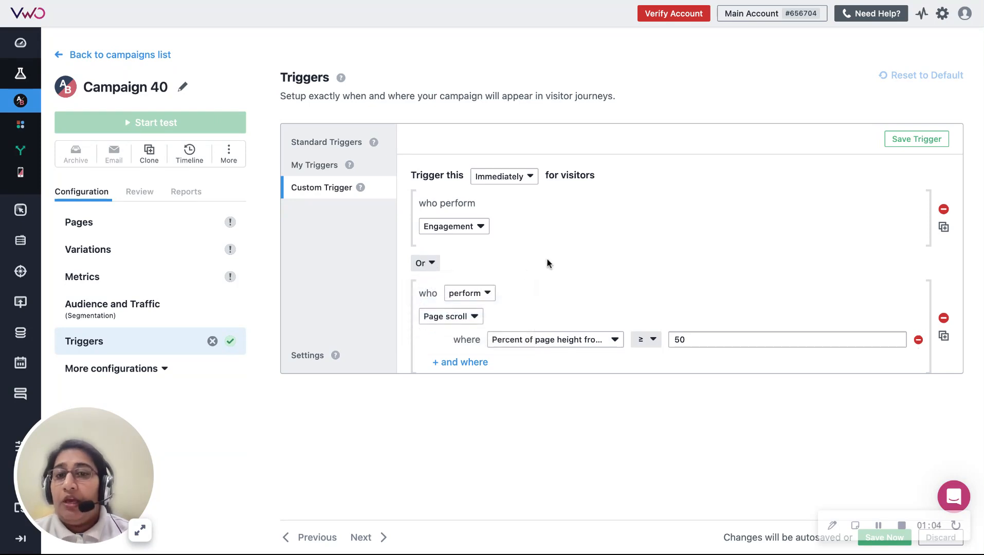
click(432, 264)
click(444, 330)
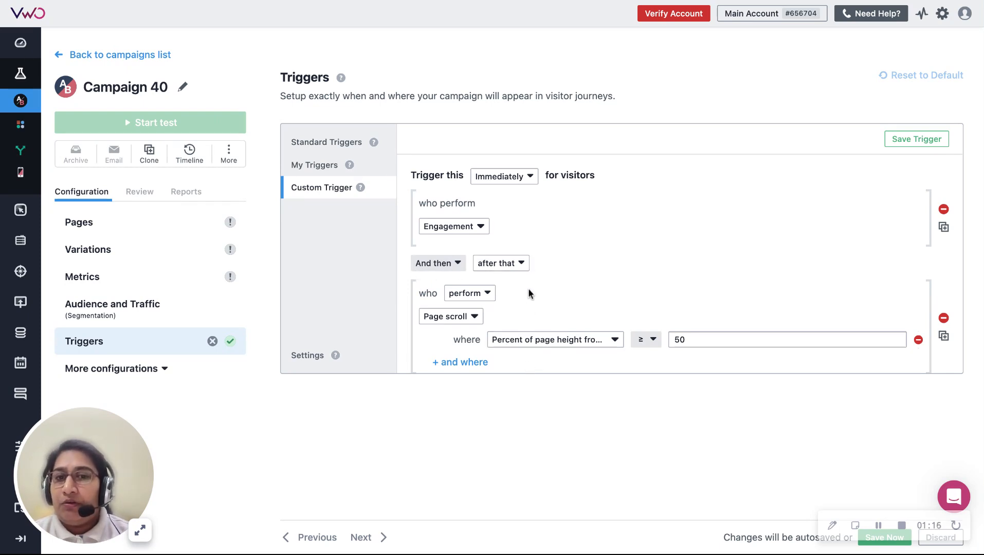
Step: Require the second condition to occur within 10 seconds of the first
click(520, 265)
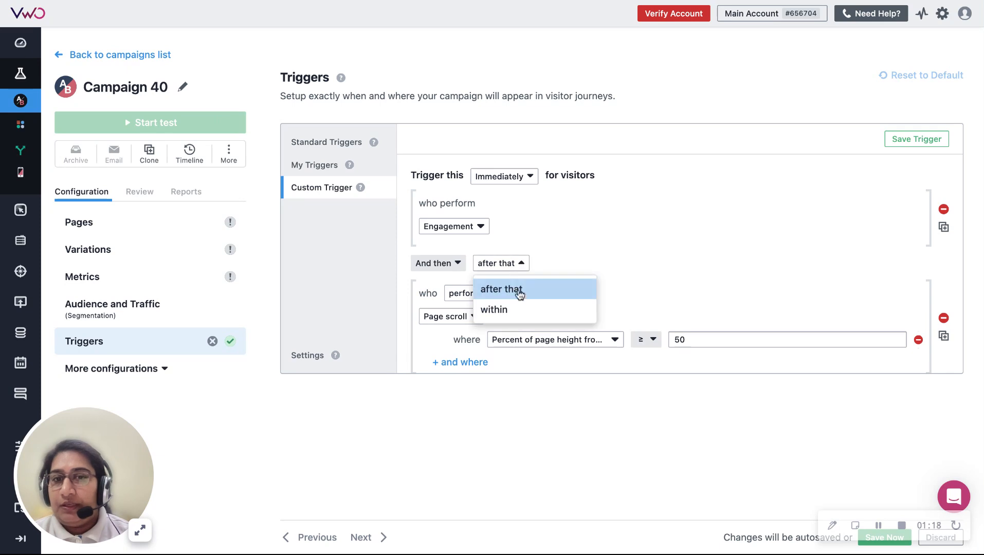
click(517, 310)
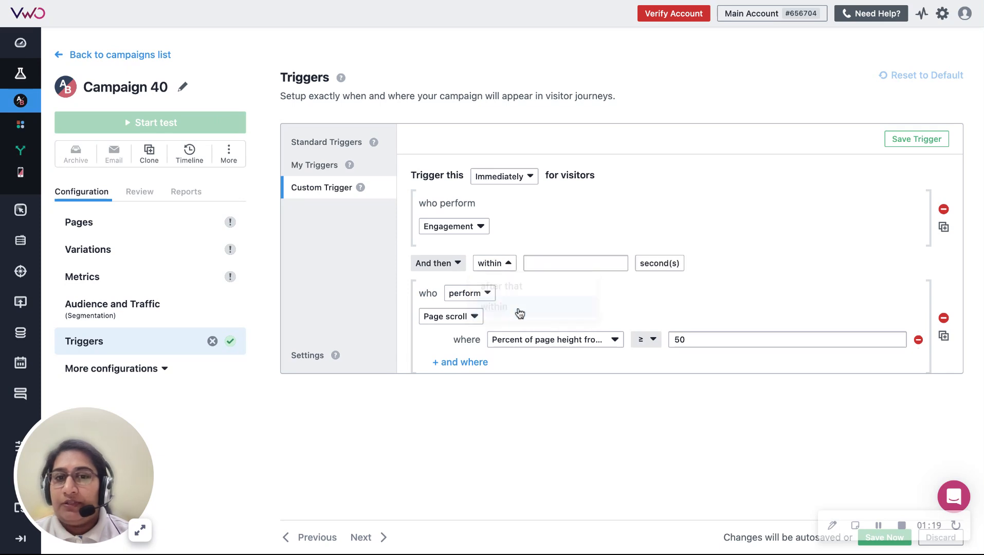
click(572, 265)
text(1)
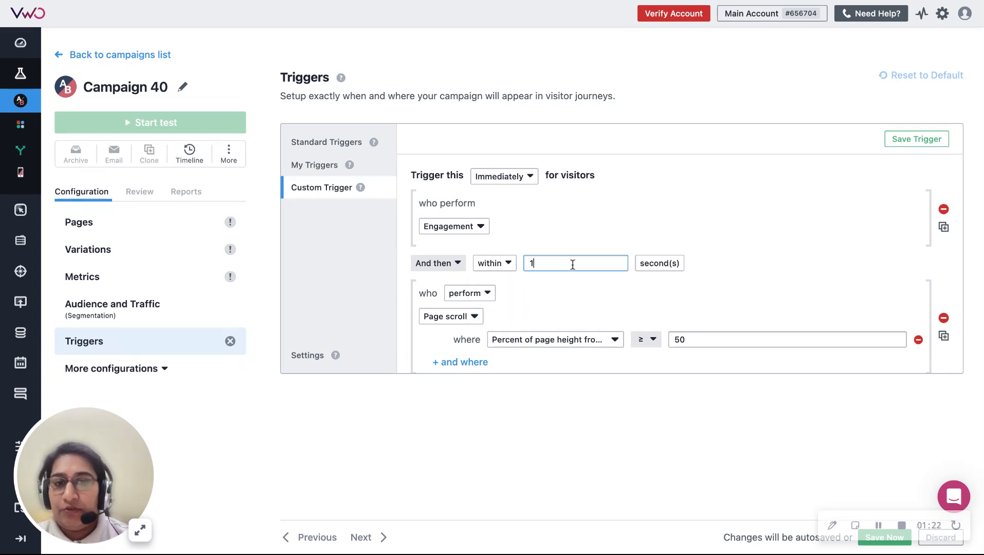
text(0)
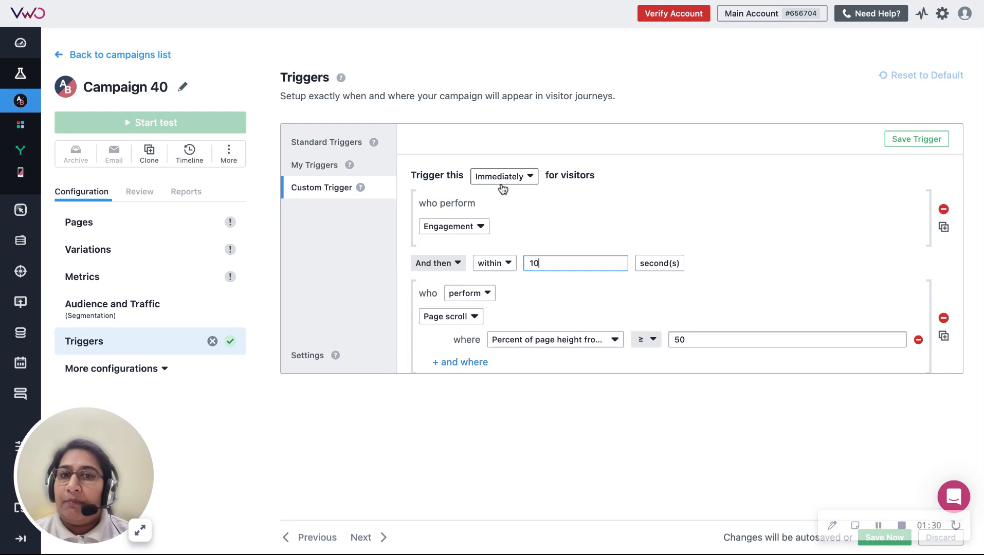
Step: Try the After option for the trigger timing and switch it back to Immediately
click(533, 184)
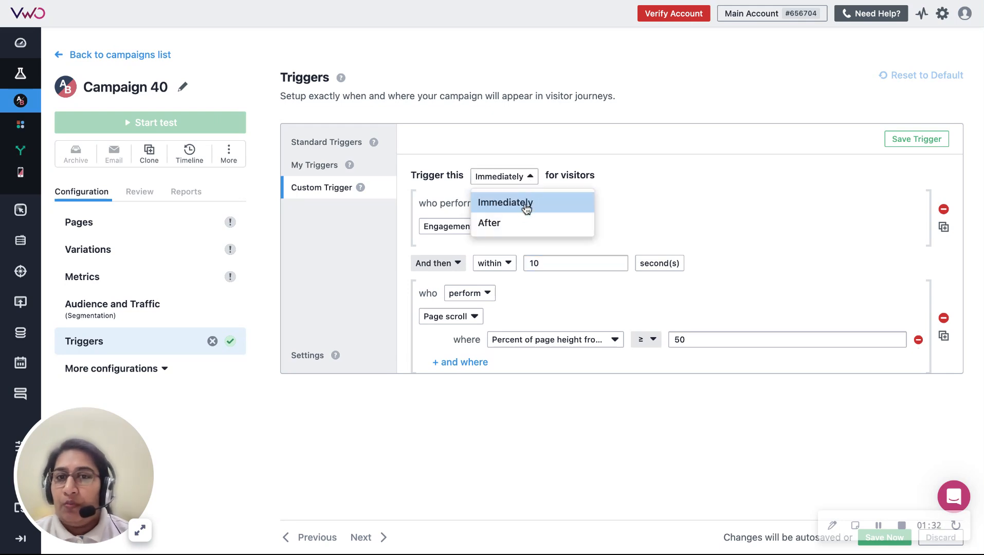
click(523, 222)
click(564, 178)
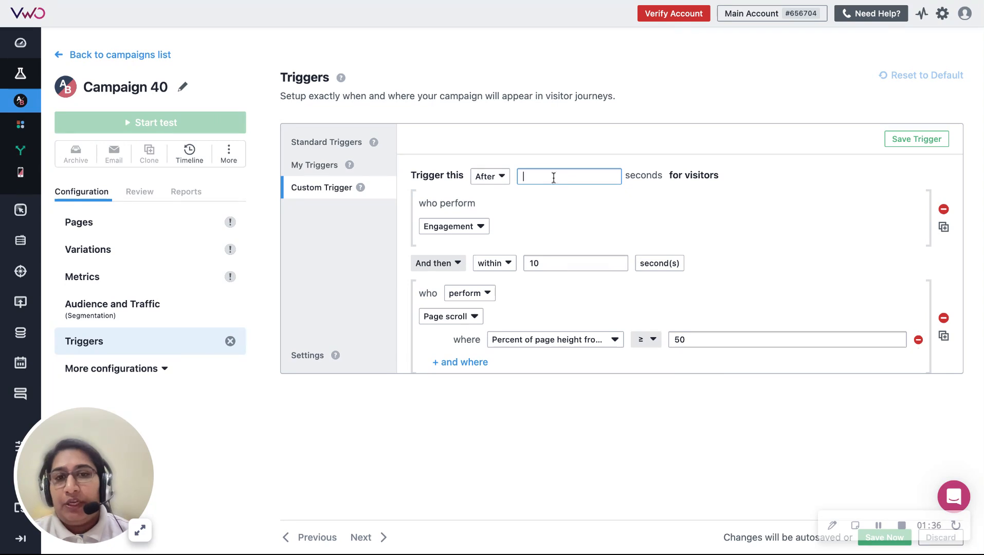
click(495, 180)
click(495, 203)
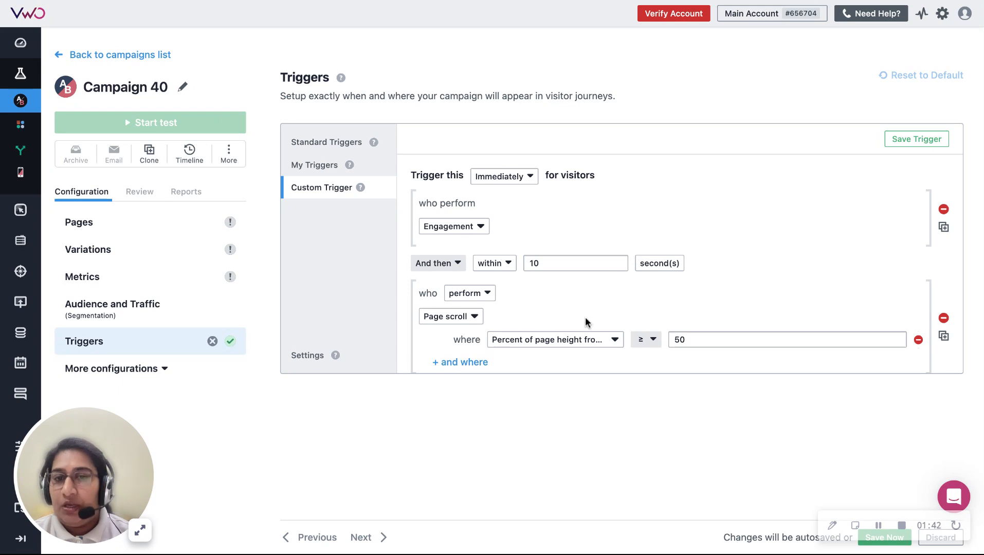
Step: Change the first condition's event to Page visit
scroll(581, 316, down, 1)
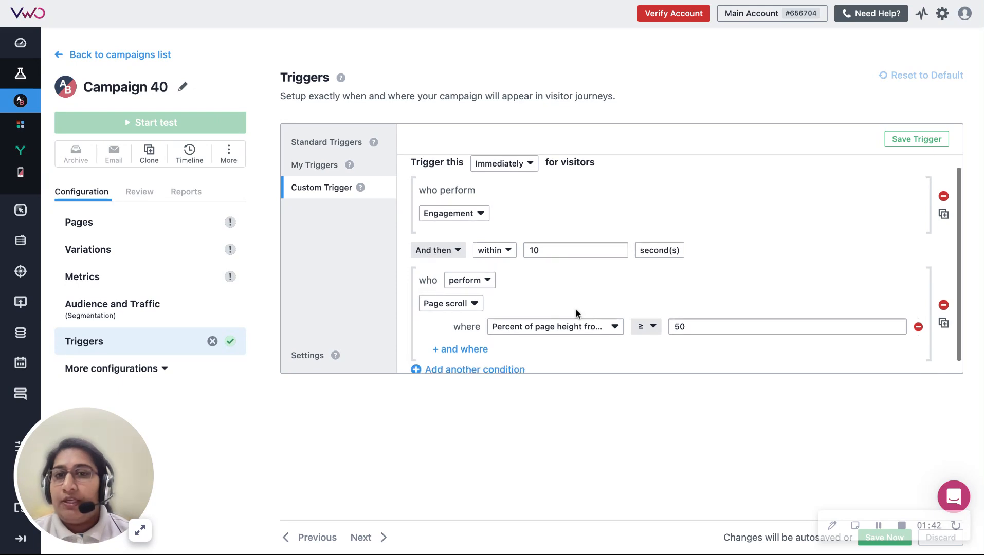
click(481, 219)
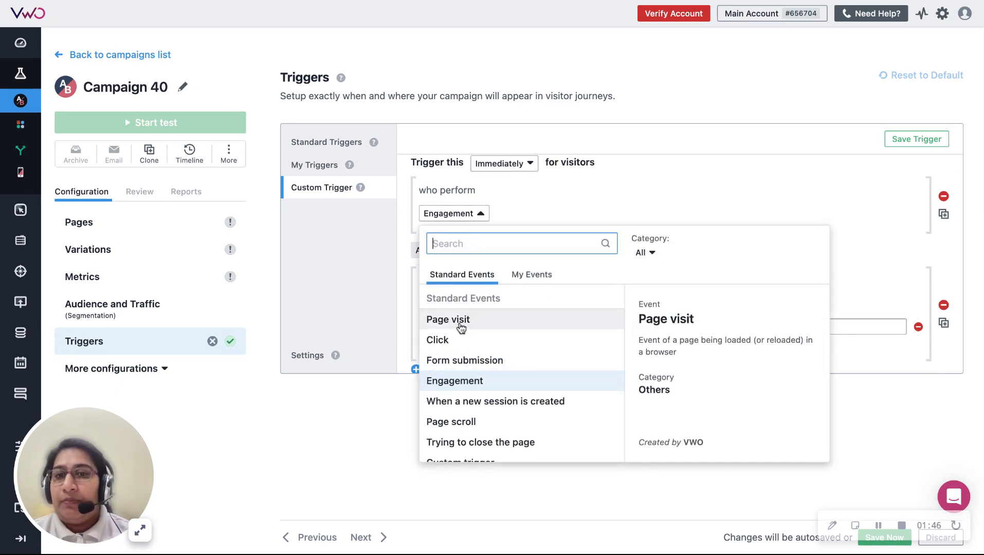
click(461, 327)
Step: Change the first condition's event to Custom trigger
click(460, 214)
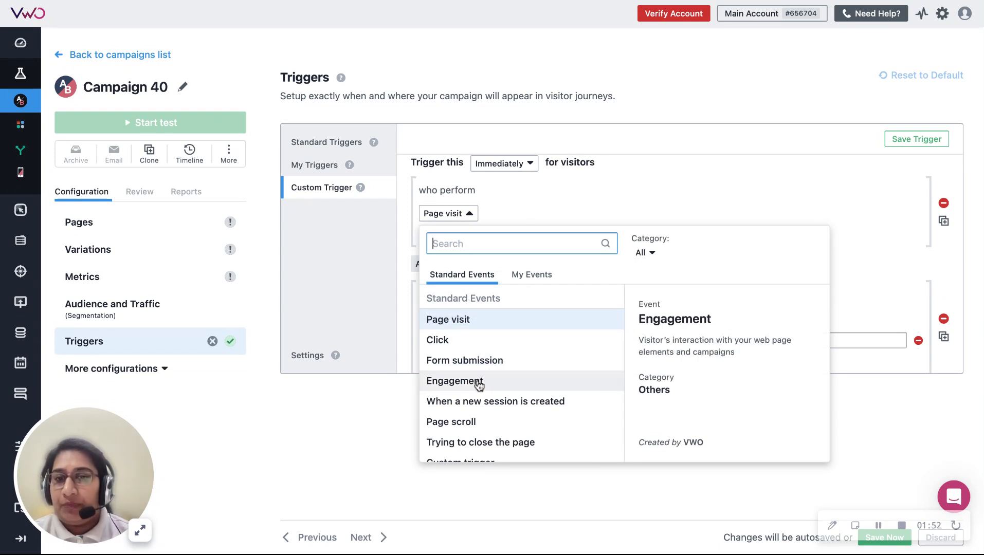
scroll(475, 386, down, 1)
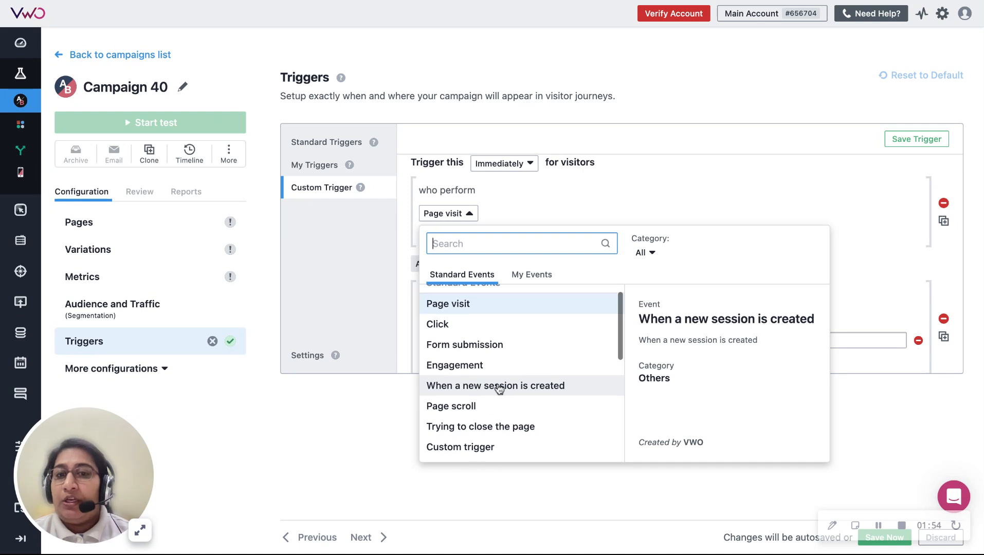
scroll(541, 388, down, 1)
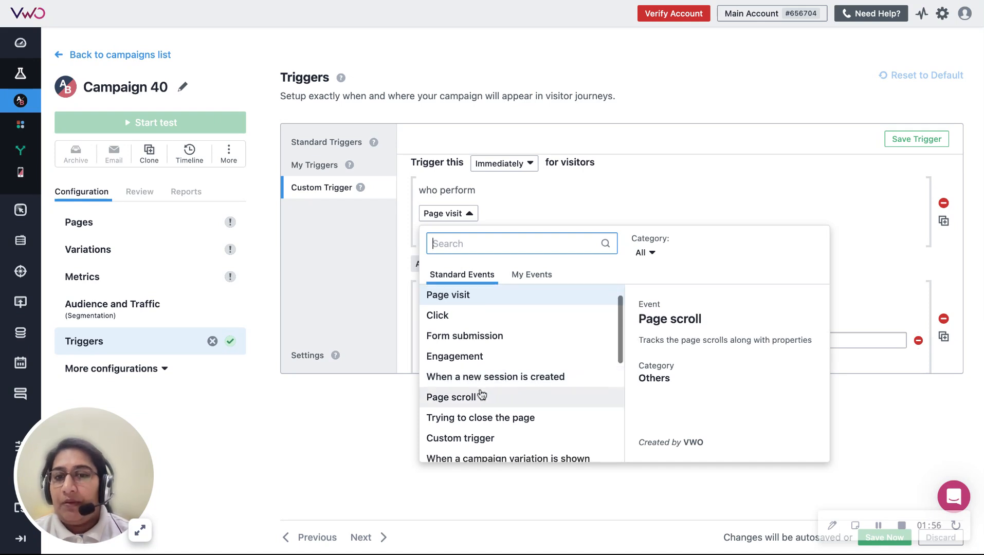
scroll(514, 400, down, 1)
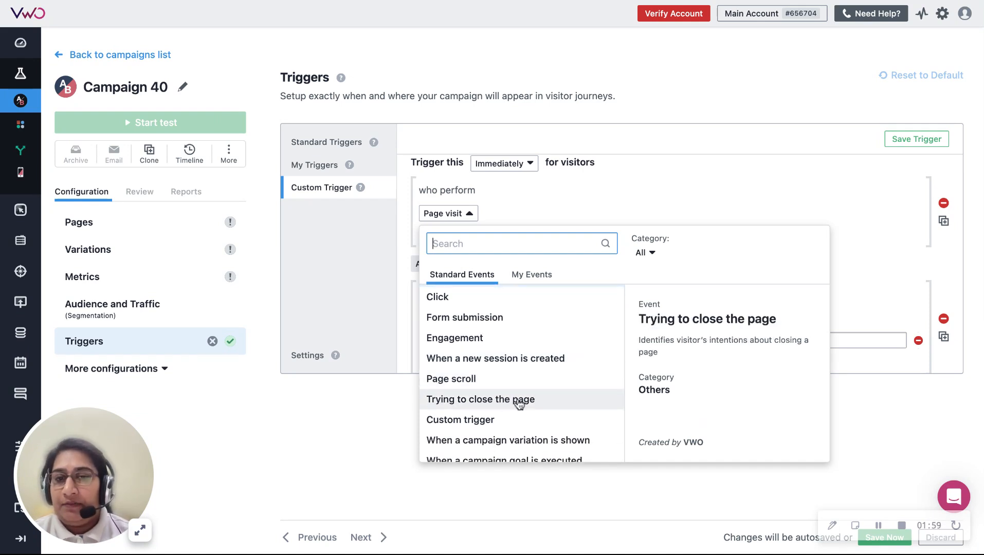
click(488, 419)
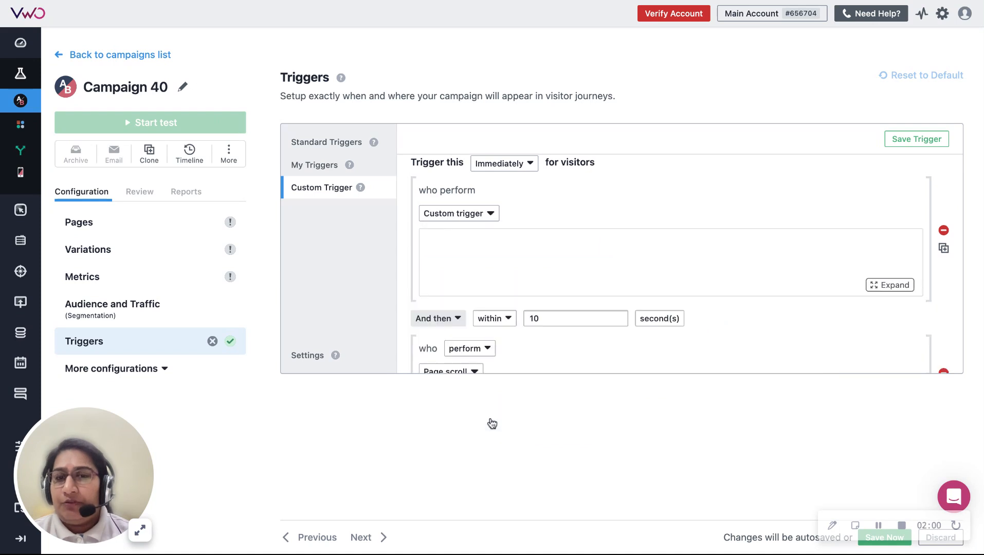
Step: Examine the custom trigger's example code, including the comment about stopping the polling
click(487, 216)
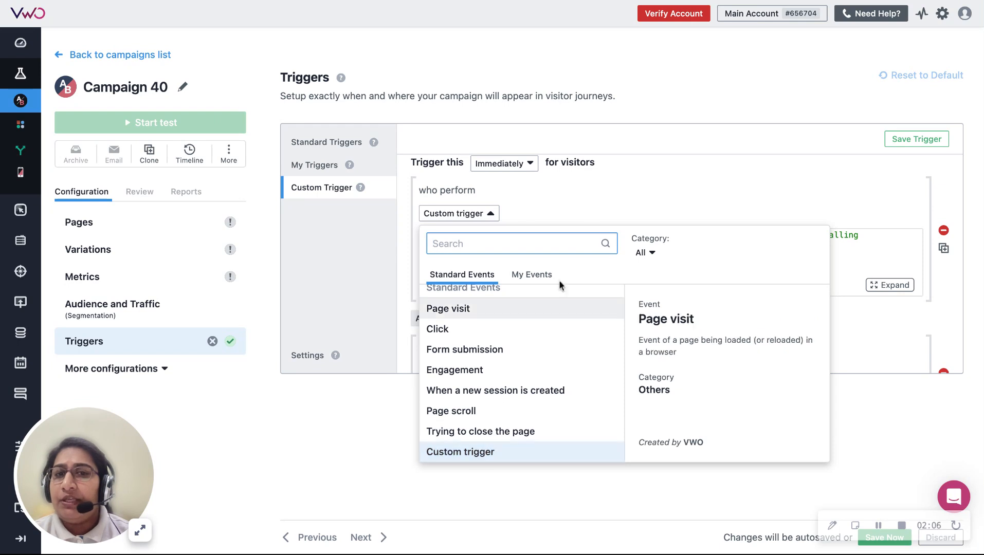
click(605, 205)
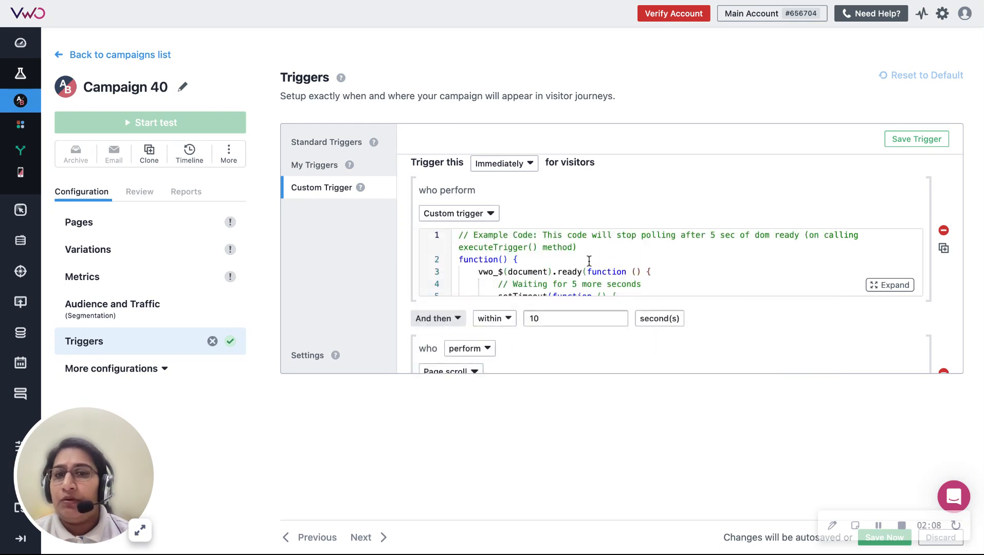
scroll(590, 261, down, 3)
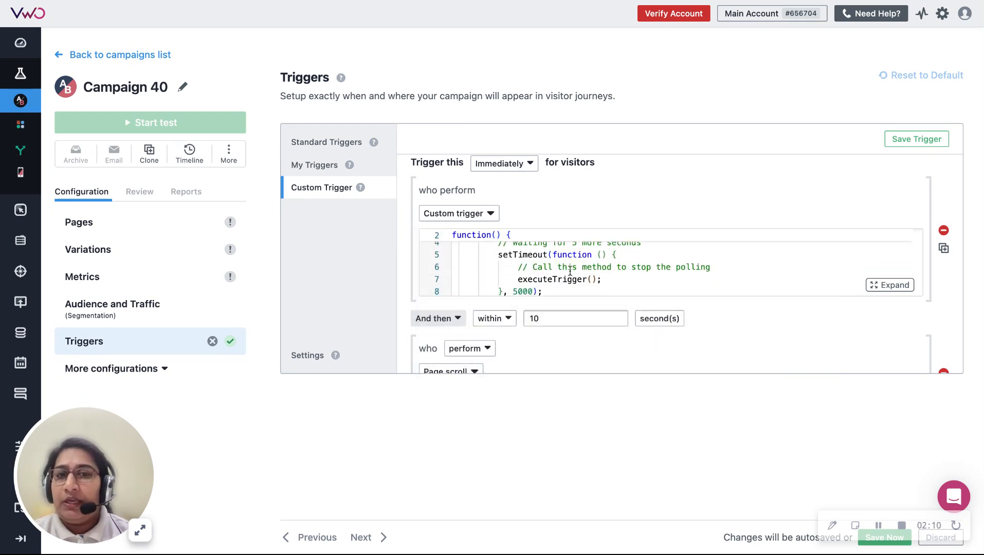
triple_click(599, 266)
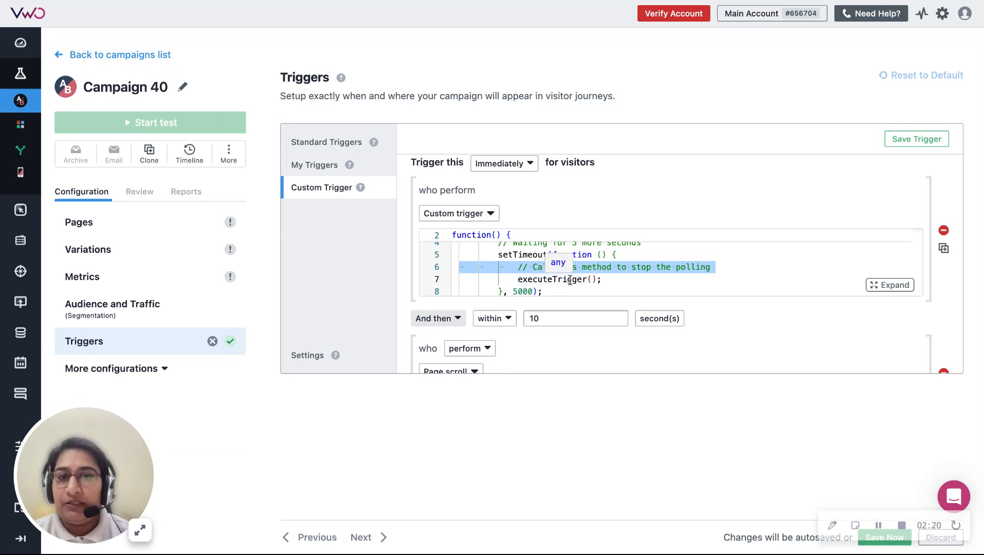
Step: Change the first condition's event to When a campaign variation is shown
click(486, 218)
scroll(462, 411, down, 3)
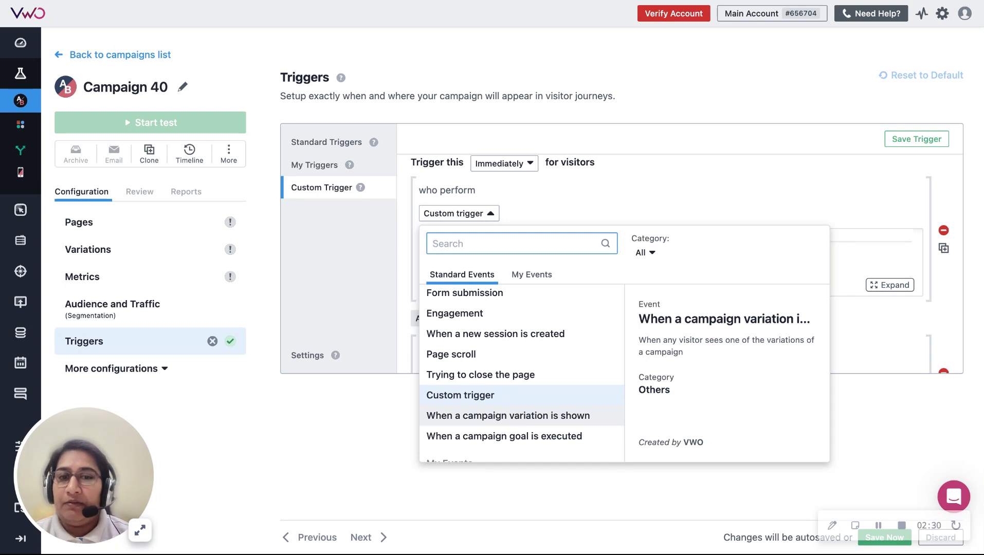
click(509, 416)
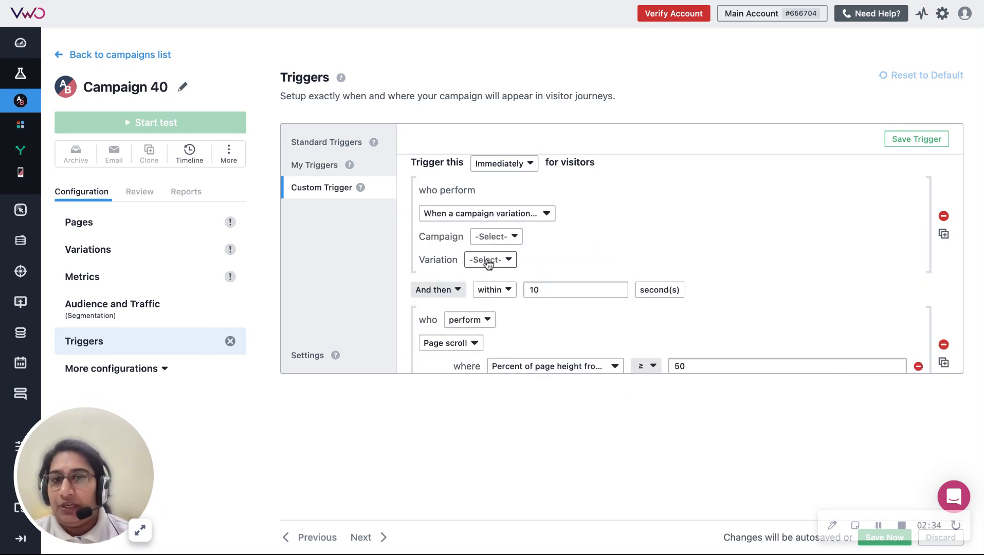
Step: Review the remaining standard events available for the first condition, keeping the current selection
click(535, 220)
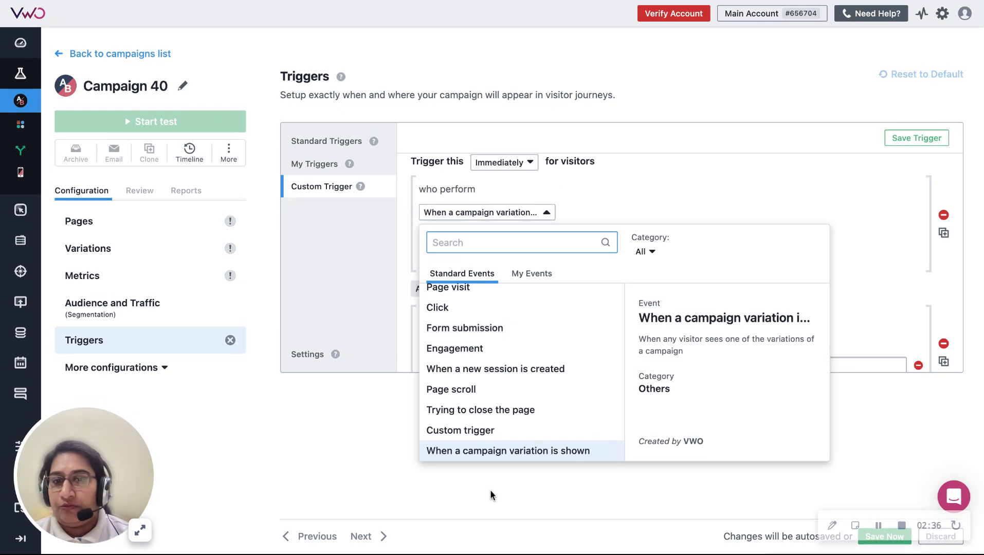
scroll(515, 422, down, 2)
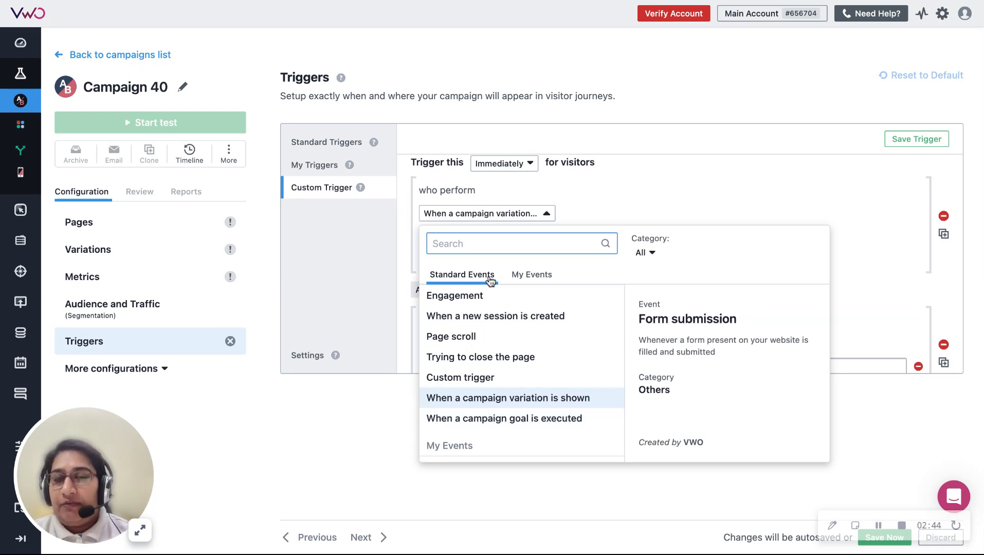
click(602, 209)
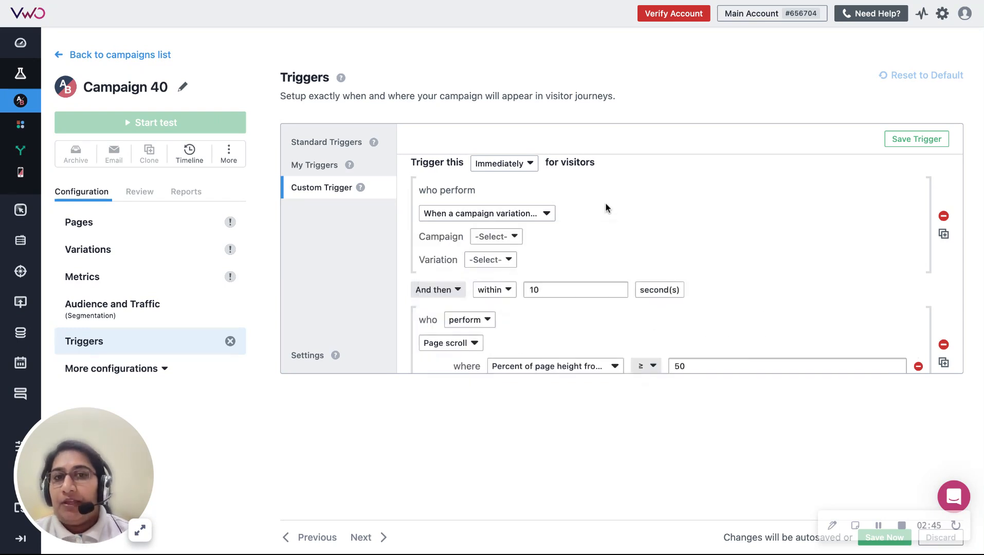
Step: Locate Events under Data360 and browse the custom events in My Events for the first condition
click(12, 334)
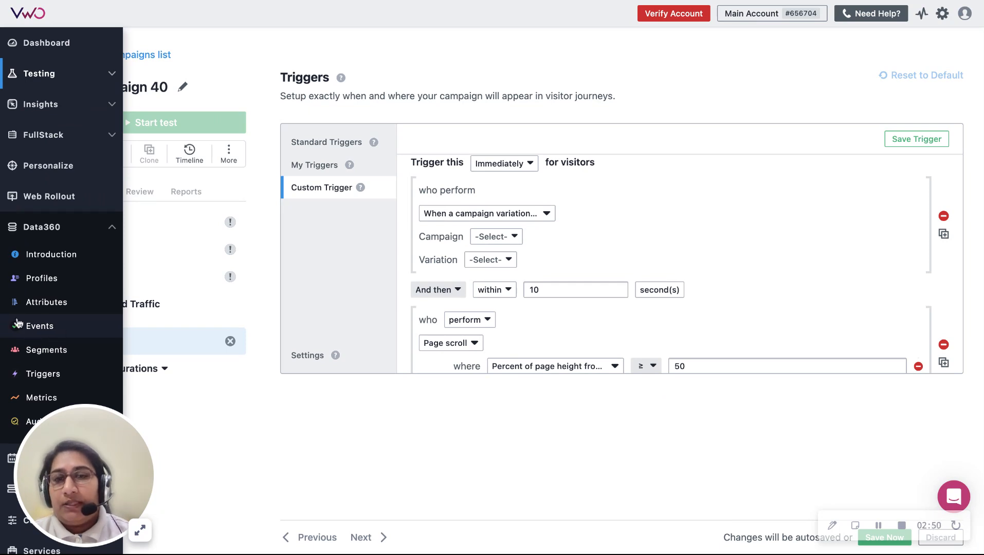
click(486, 214)
click(542, 276)
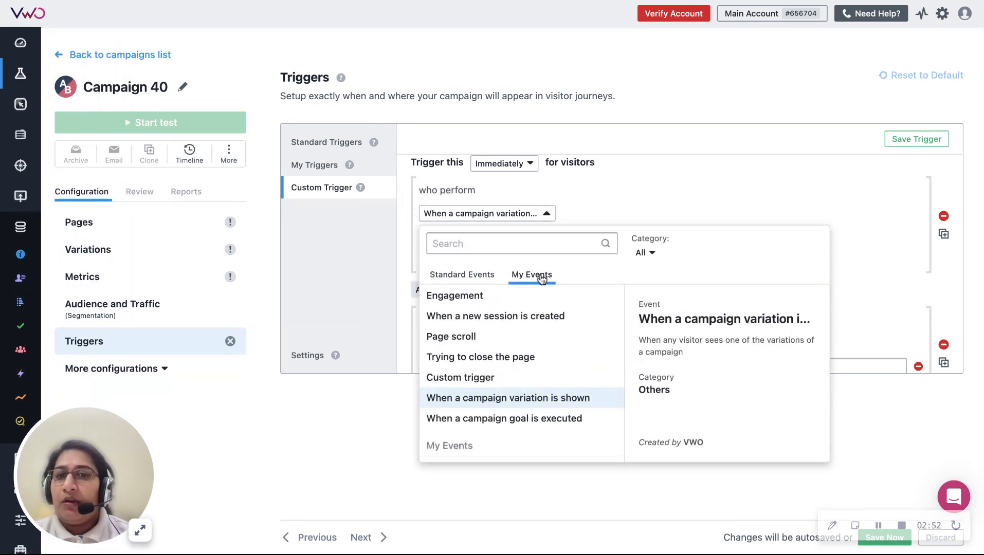
scroll(529, 373, down, 5)
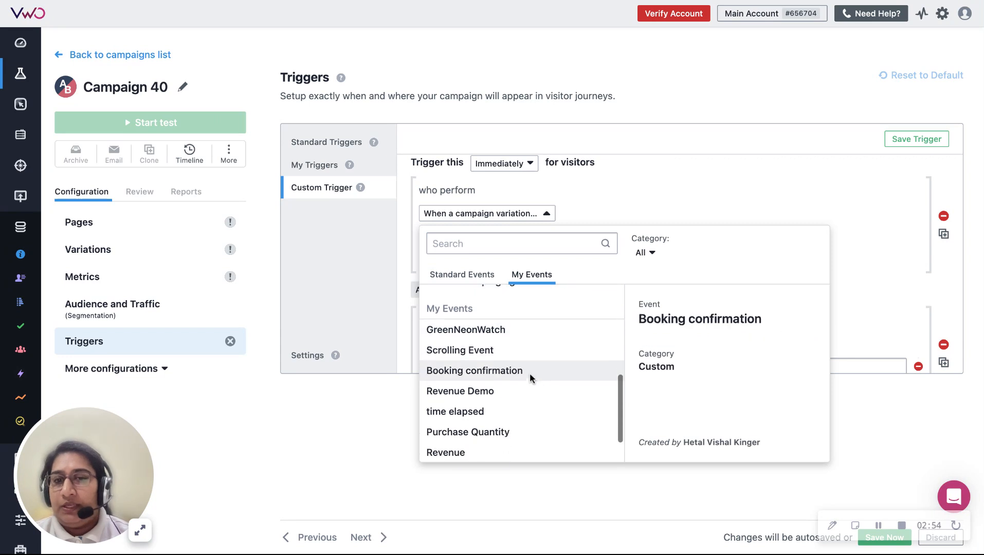
click(545, 306)
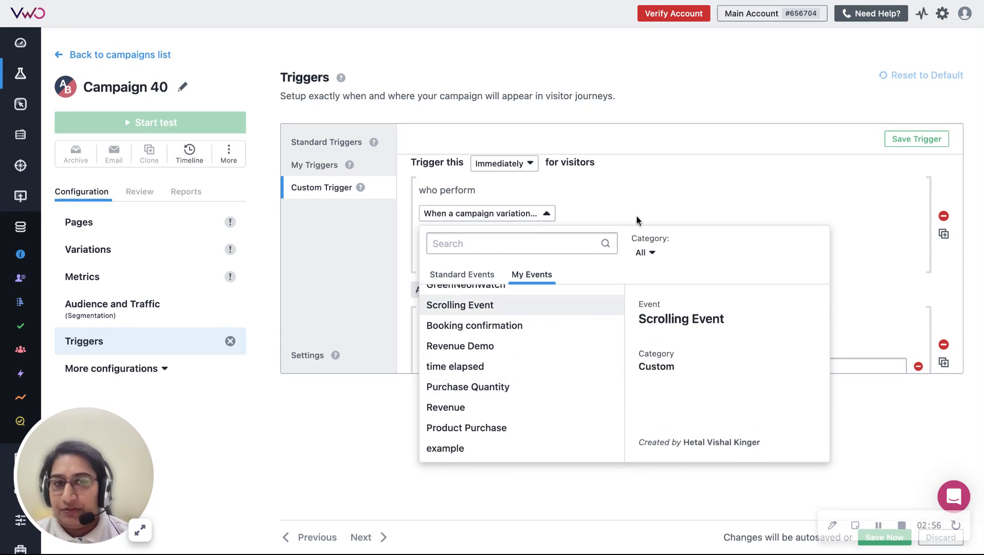
Step: Change the first condition's event to Engagement
click(535, 213)
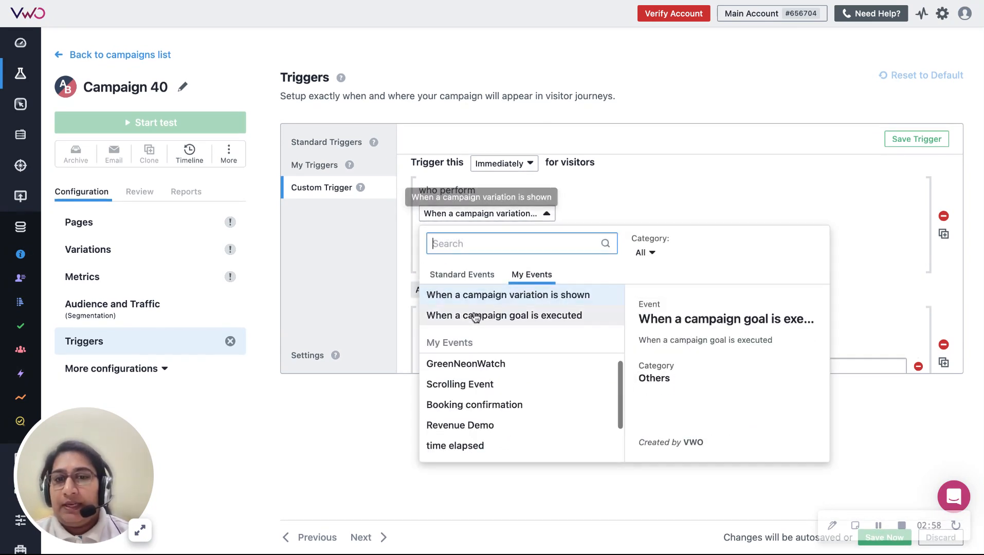
scroll(483, 375, up, 5)
click(455, 378)
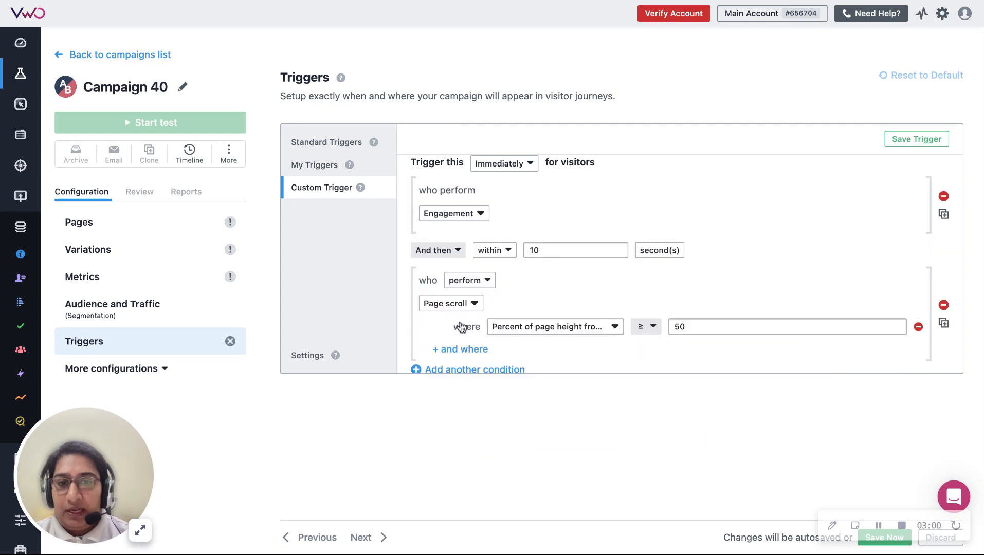
Step: Set the operator between the Engagement and Page scroll conditions to And, and save the trigger changes
click(437, 250)
click(446, 275)
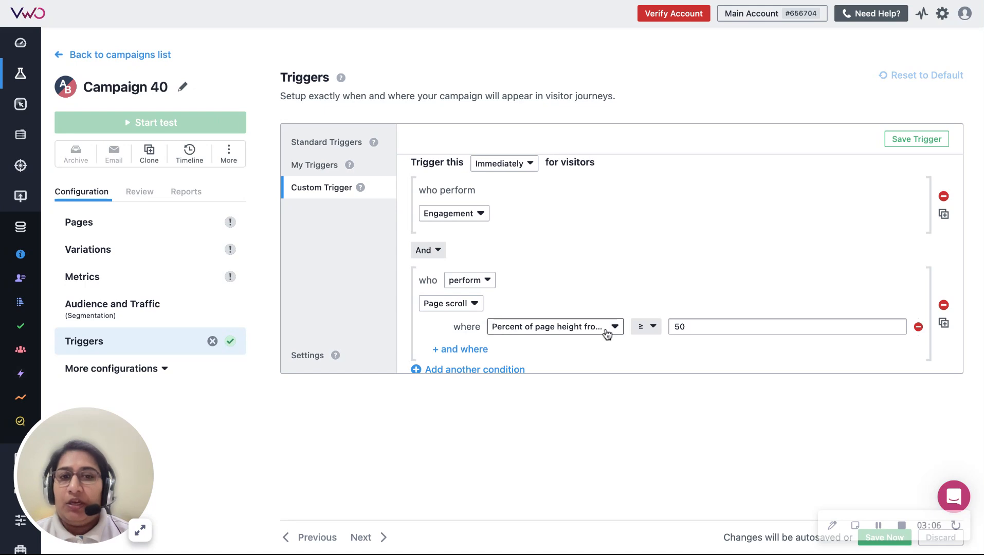
click(880, 539)
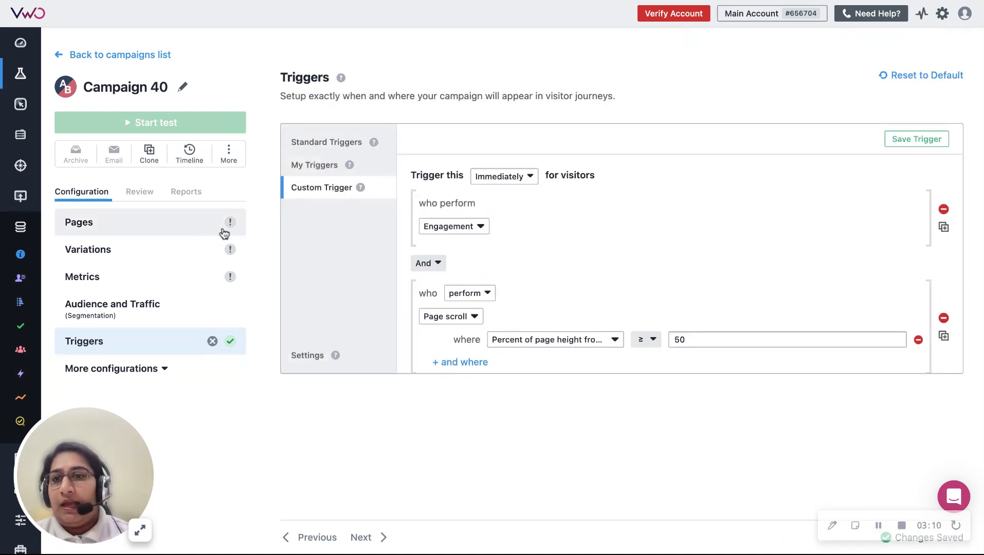
Step: Copy the Timups website's data360 address and enter it as the included page URL in the campaign's Pages configuration
click(176, 222)
click(273, 1)
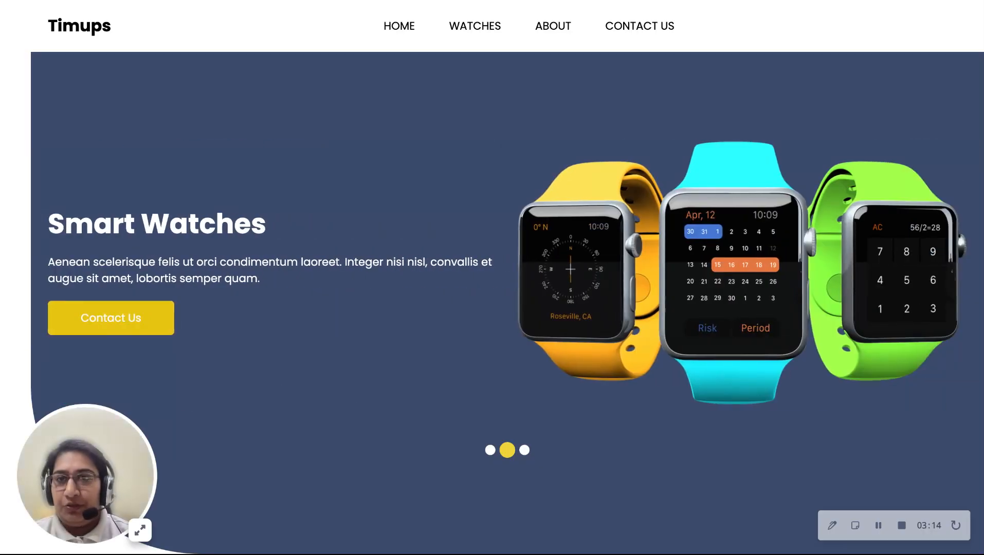
key(ctrl+shift+Tab)
click(477, 156)
key(ctrl+a)
text(https://hetalkinger.wingified.com/data360/)
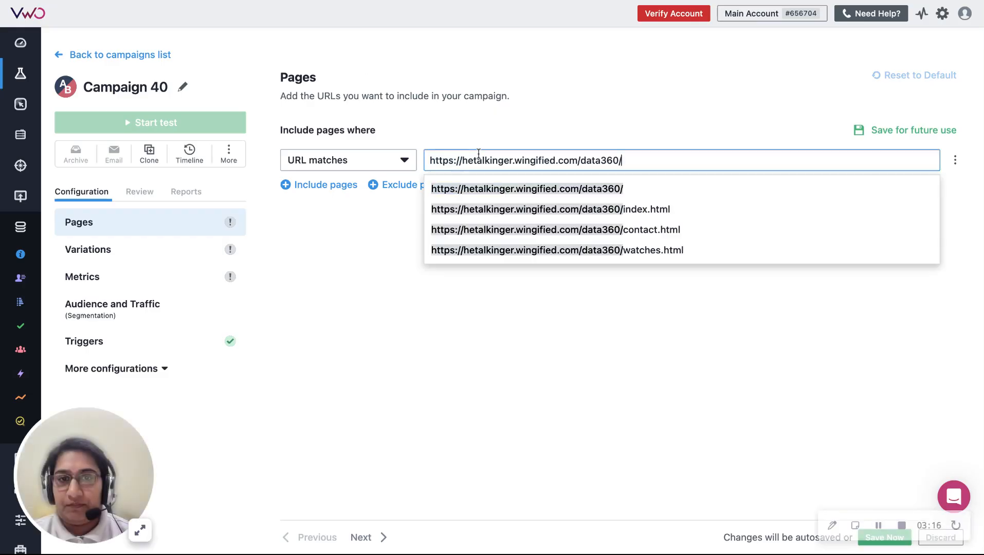
click(451, 282)
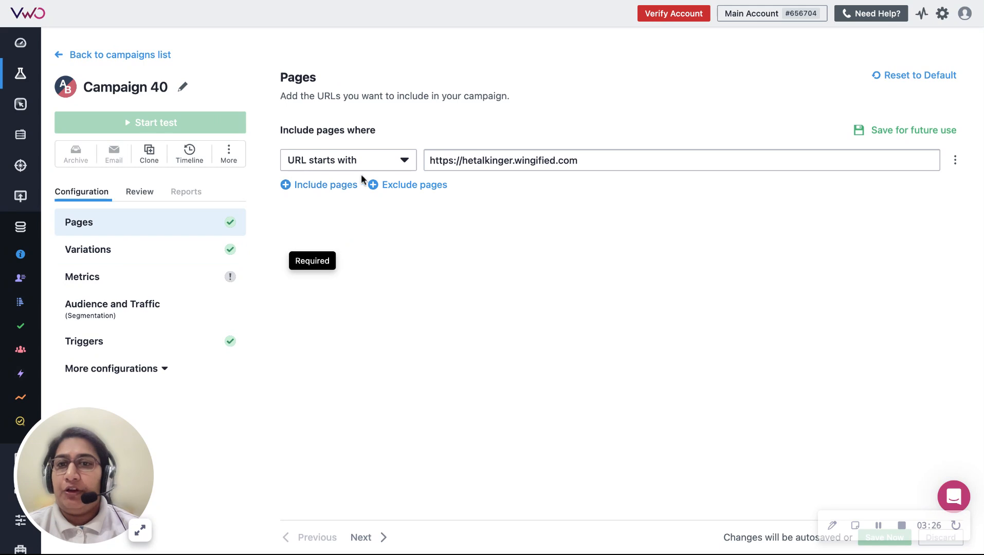
Step: Open the campaign's Live Preview, disable ignoring campaign trigger conditions, and preview Variation 1 in a new tab
click(146, 194)
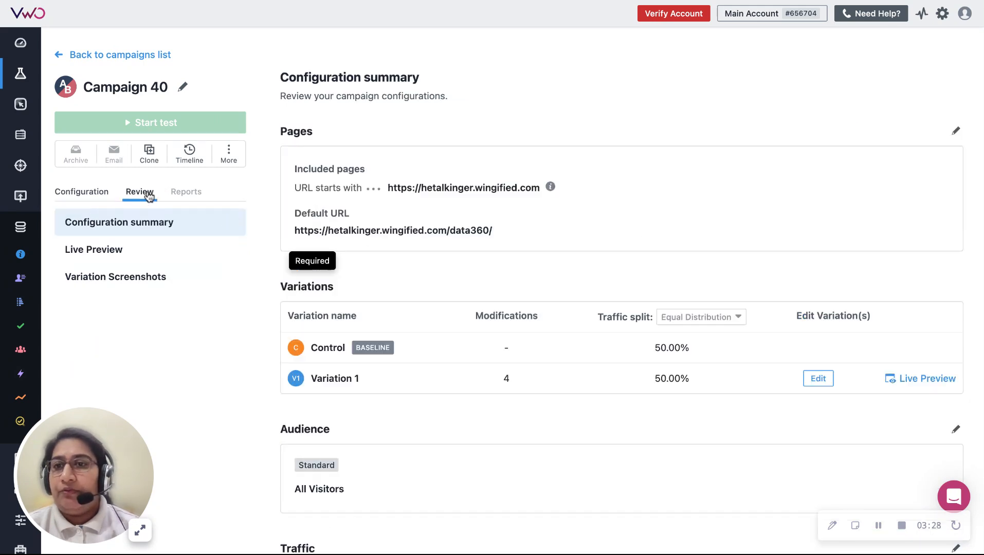
click(139, 255)
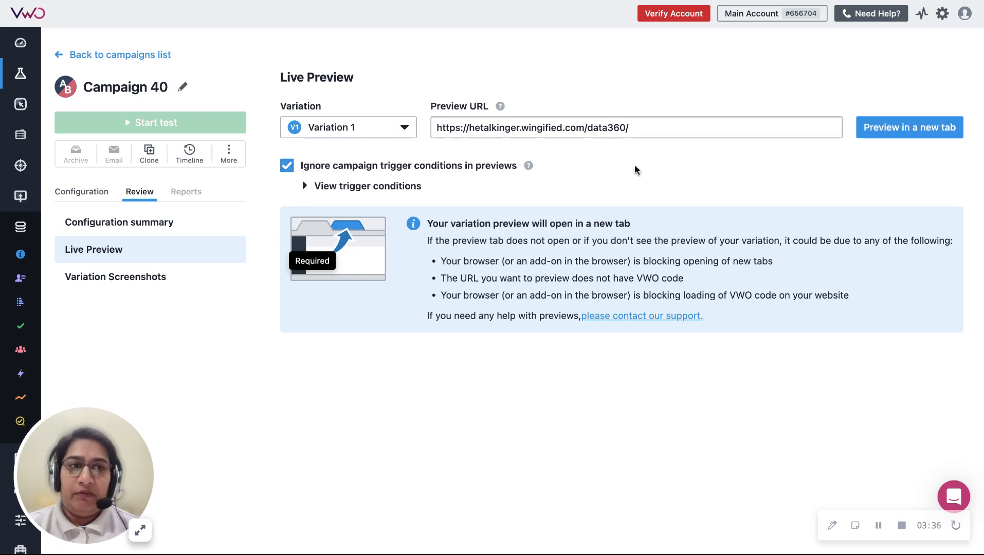
click(360, 165)
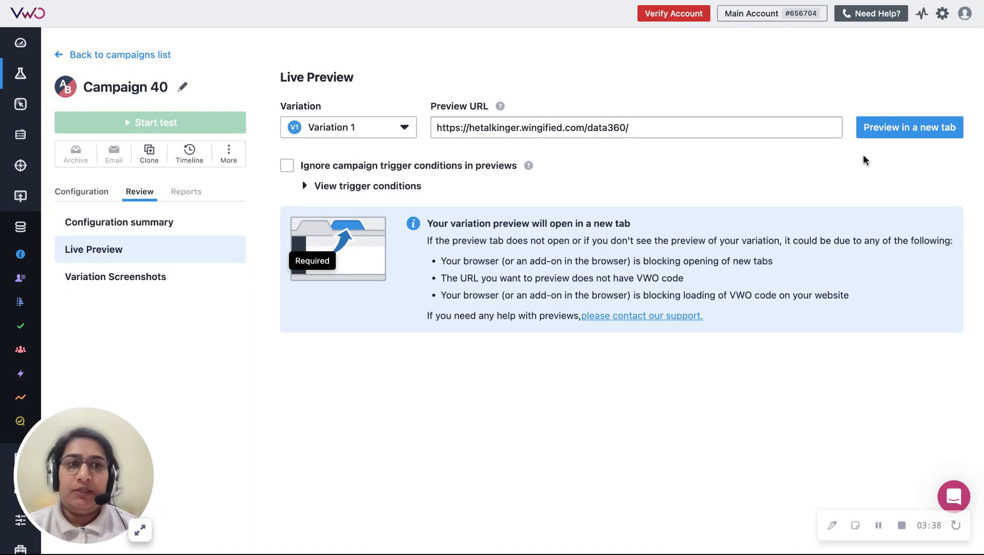
click(874, 136)
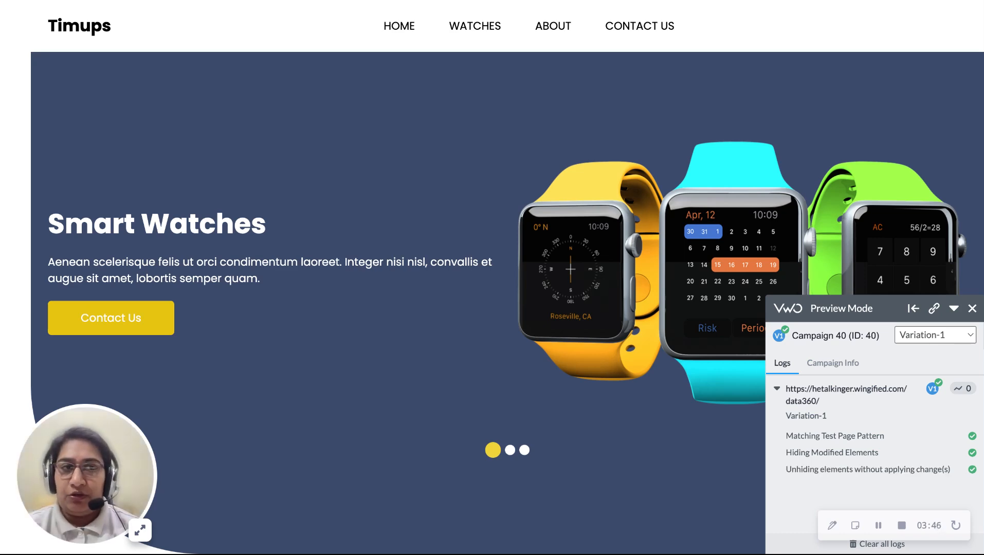
Step: Test the trigger on the previewed site by scrolling beyond half the page and opening Home, and return to the campaign's Live Preview
scroll(446, 268, down, 10)
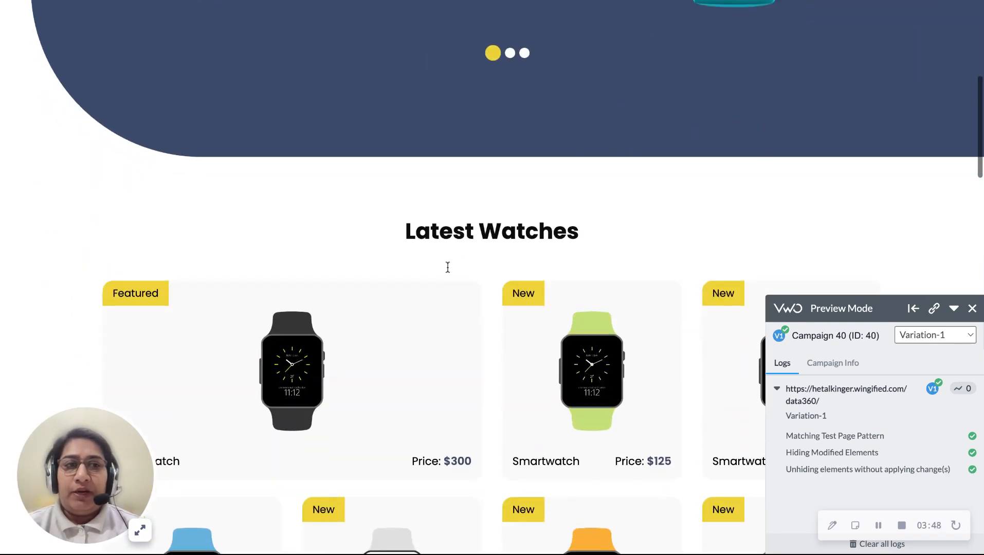
scroll(447, 268, down, 15)
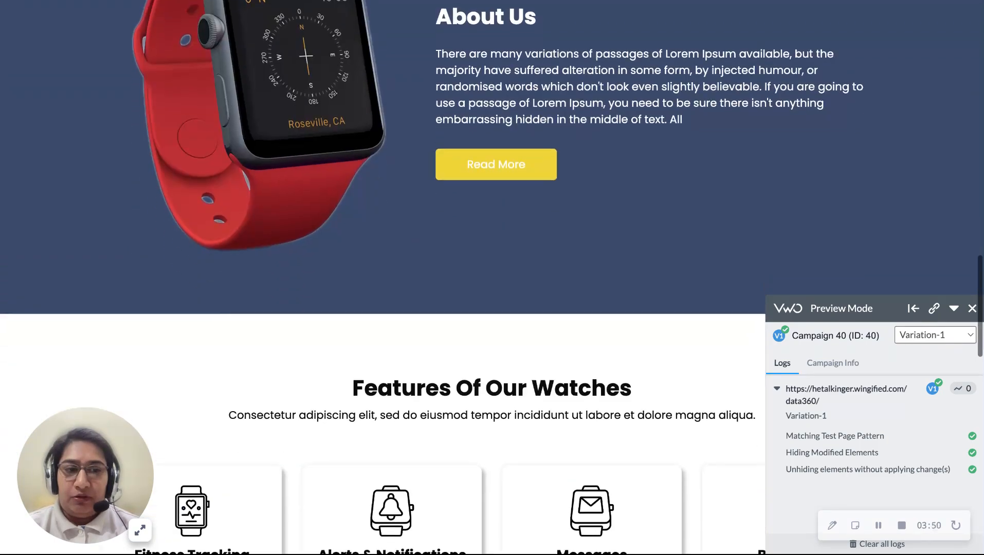
scroll(411, 272, up, 20)
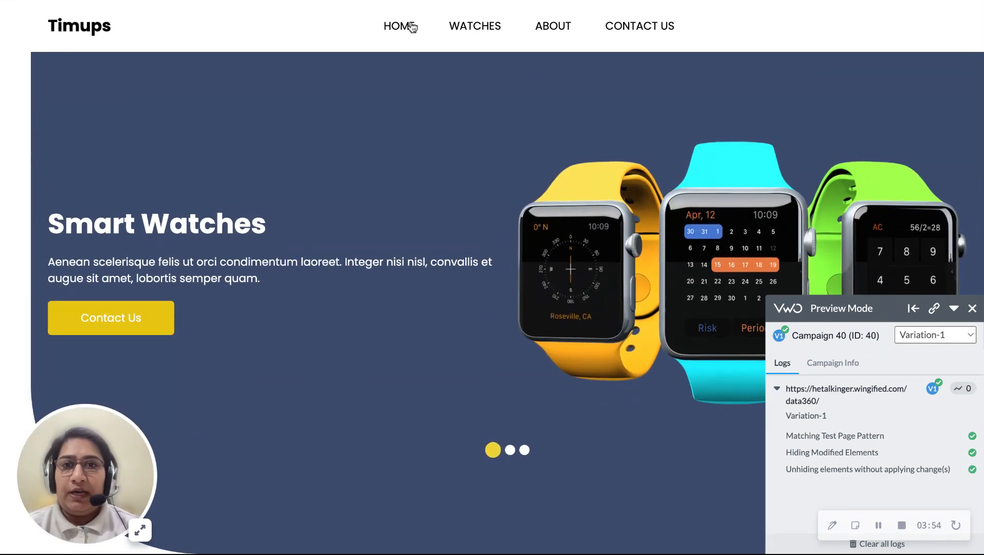
click(412, 27)
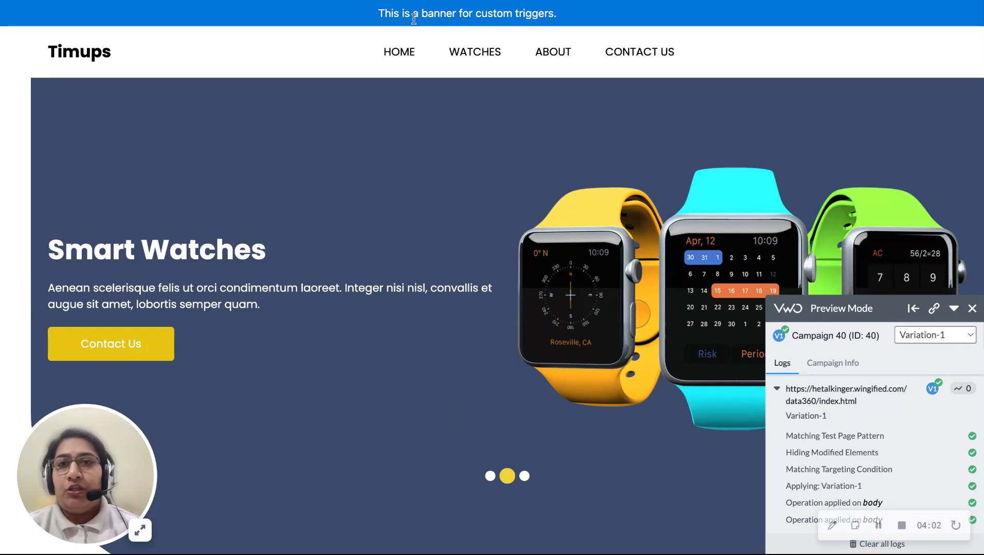
click(203, 1)
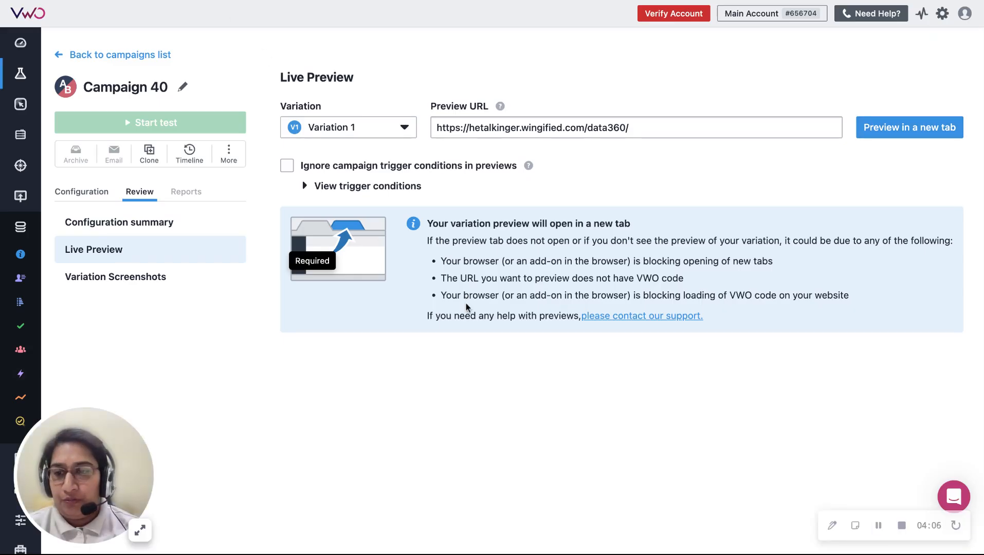